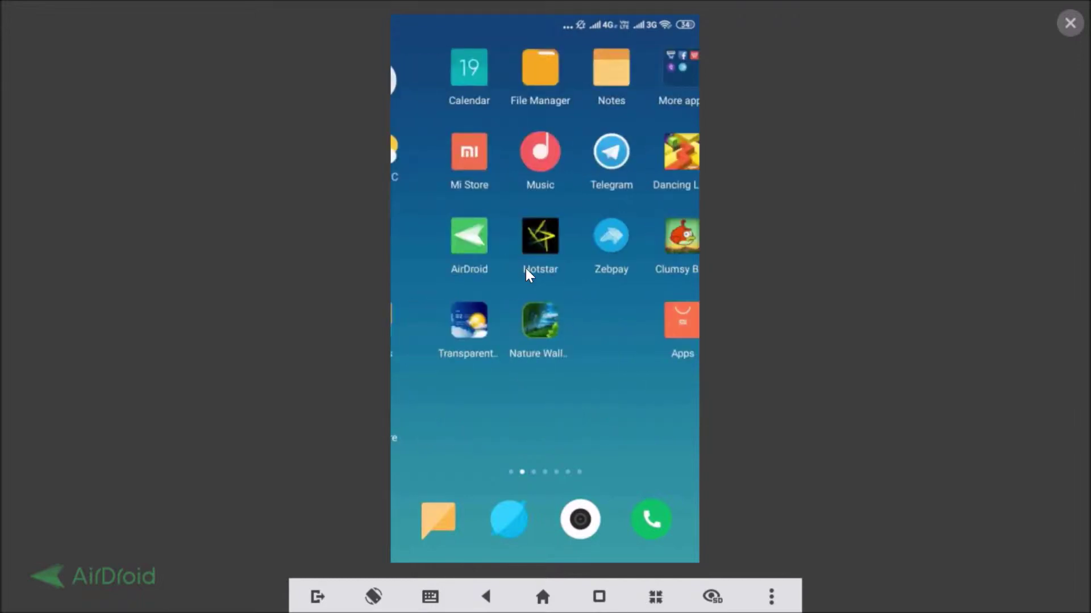
Launch WhatsApp and go through Settings > Account to the Two-step verification page
click(519, 306)
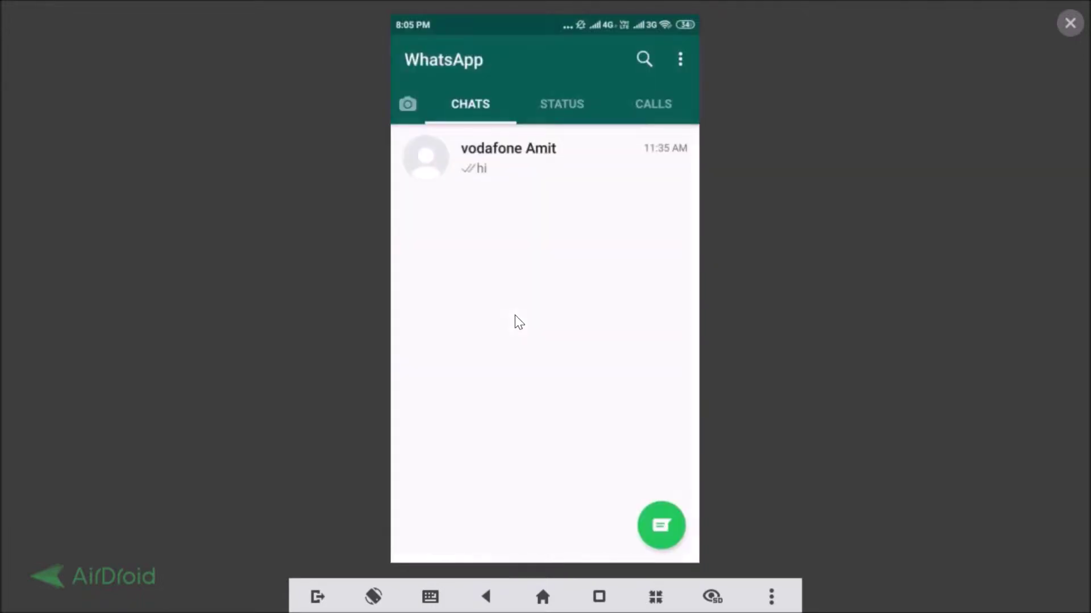
click(681, 63)
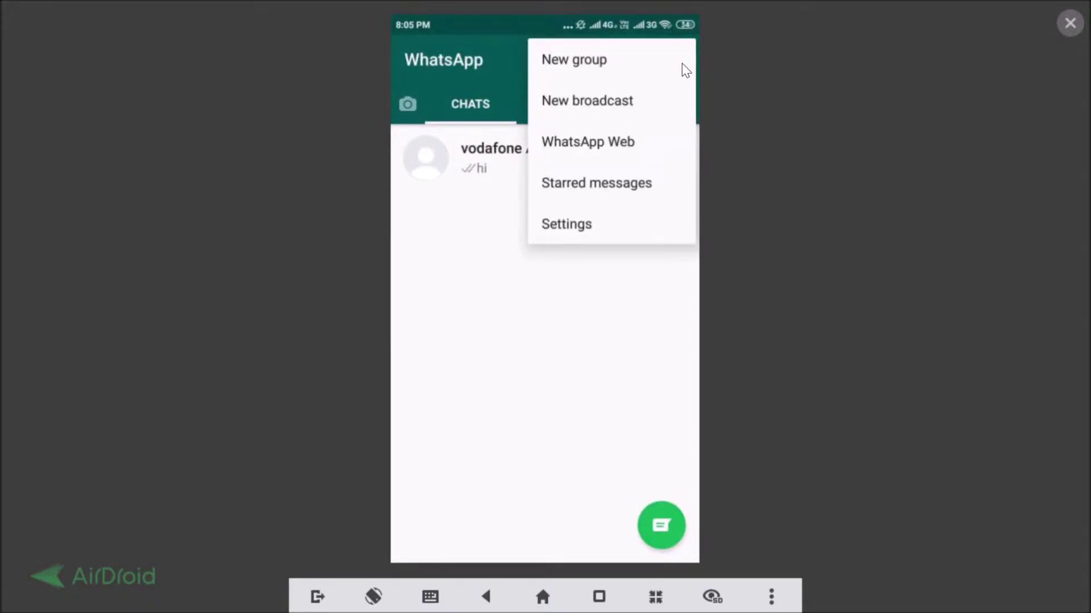
click(580, 227)
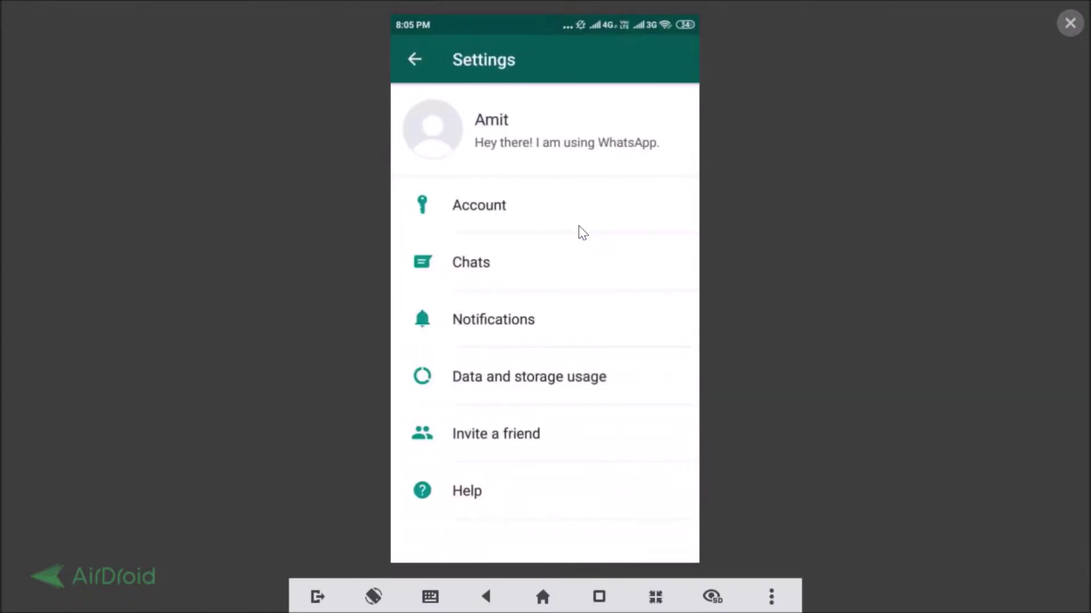
click(506, 206)
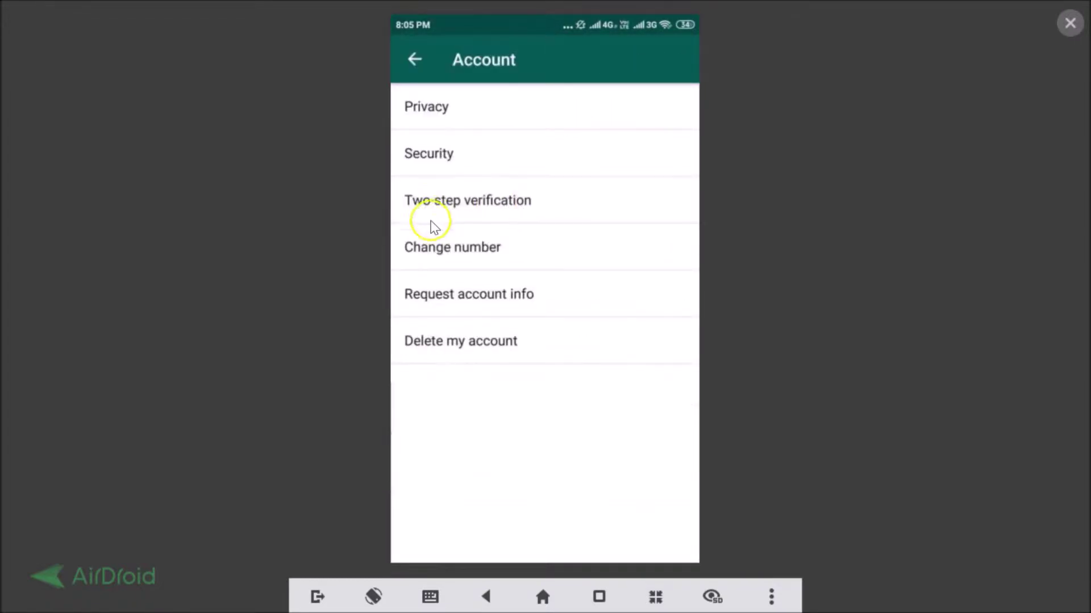
click(498, 207)
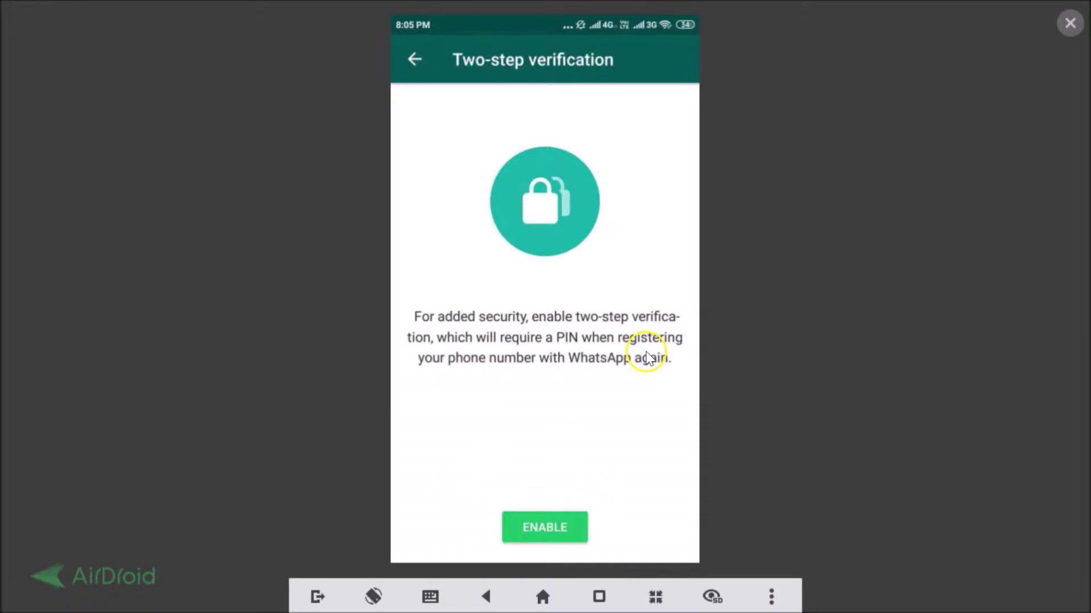
Start enabling two-step verification and enter the six-digit PIN
click(545, 528)
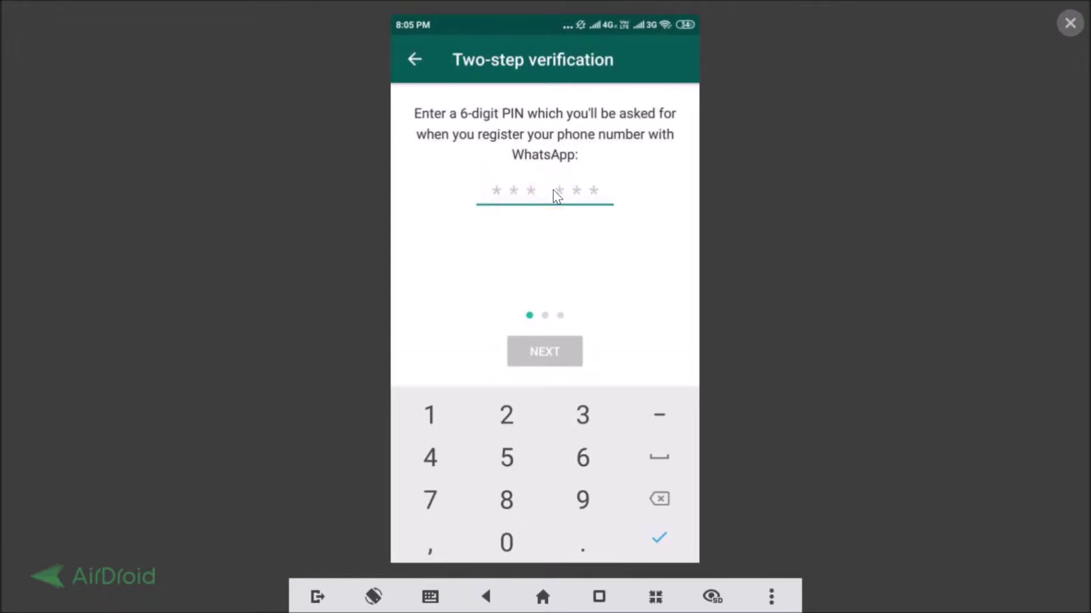
text(654321)
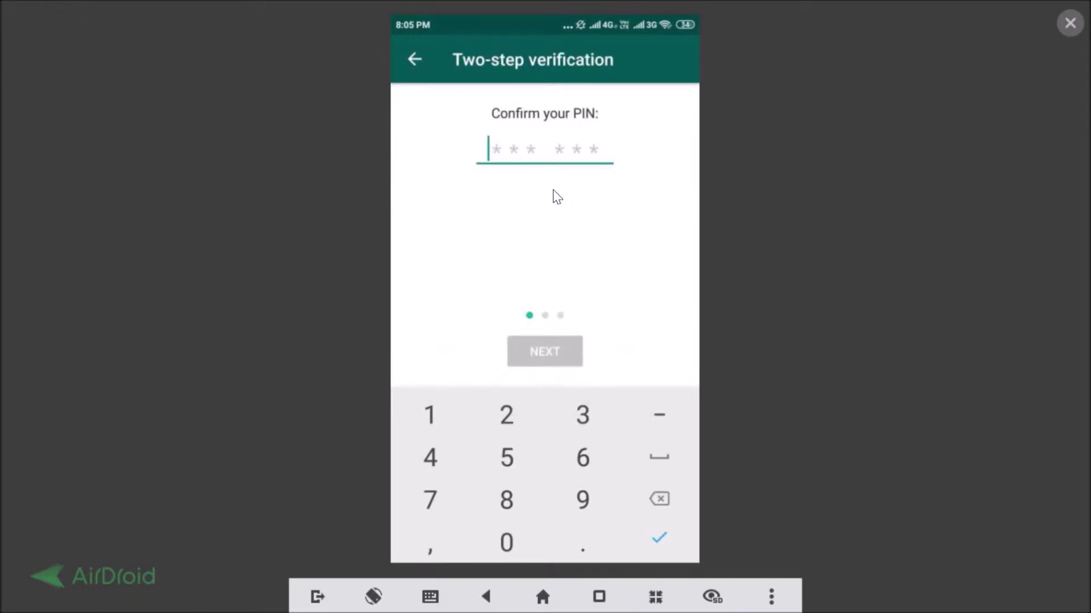
text(654321)
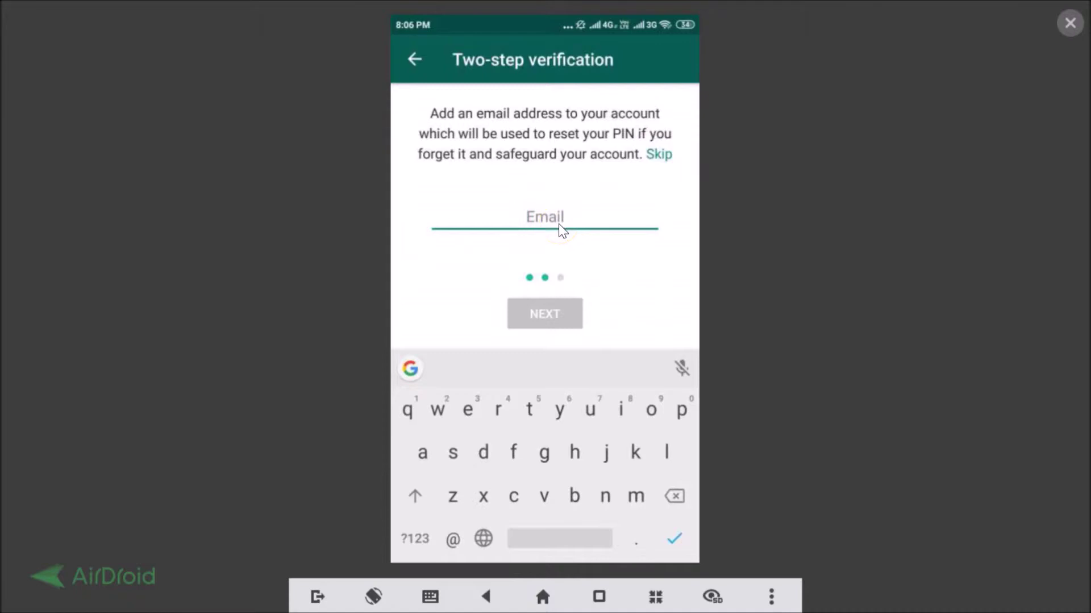
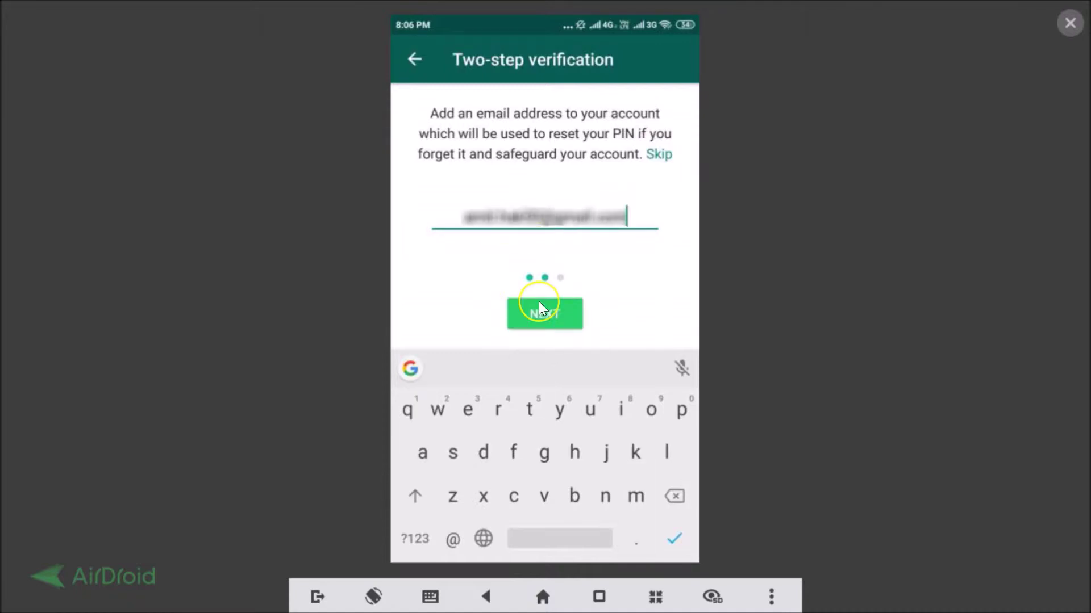
Enter and confirm the recovery email address, save, finish setup, and exit WhatsApp
click(539, 303)
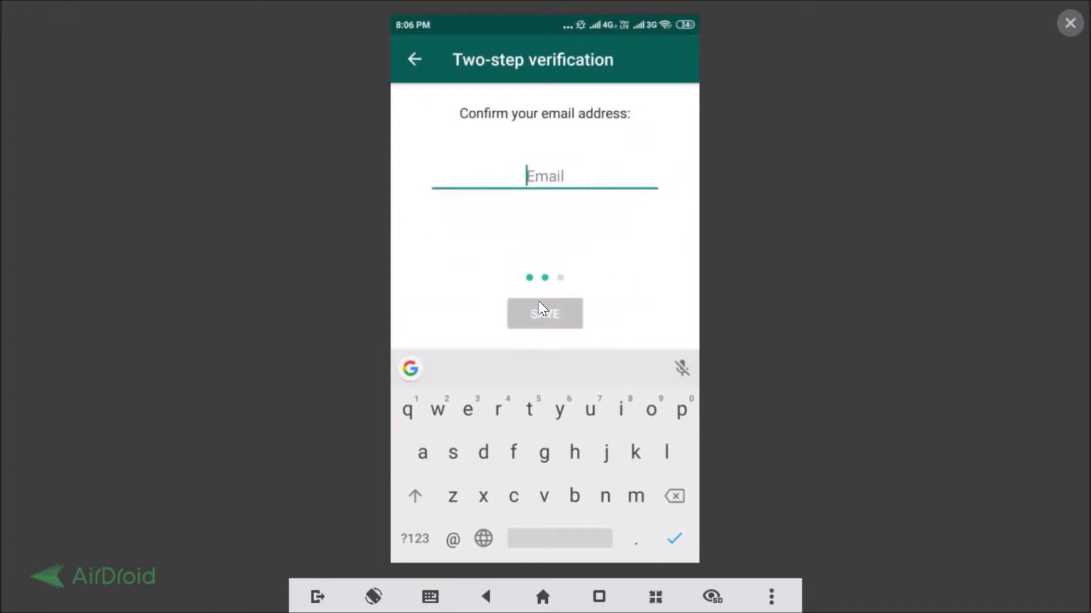
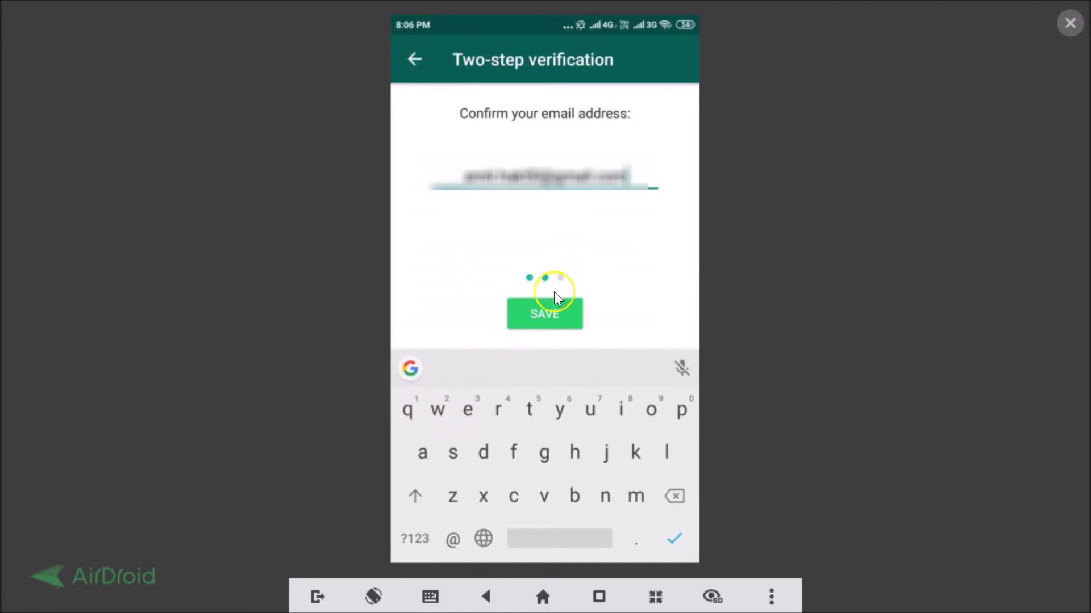
click(548, 307)
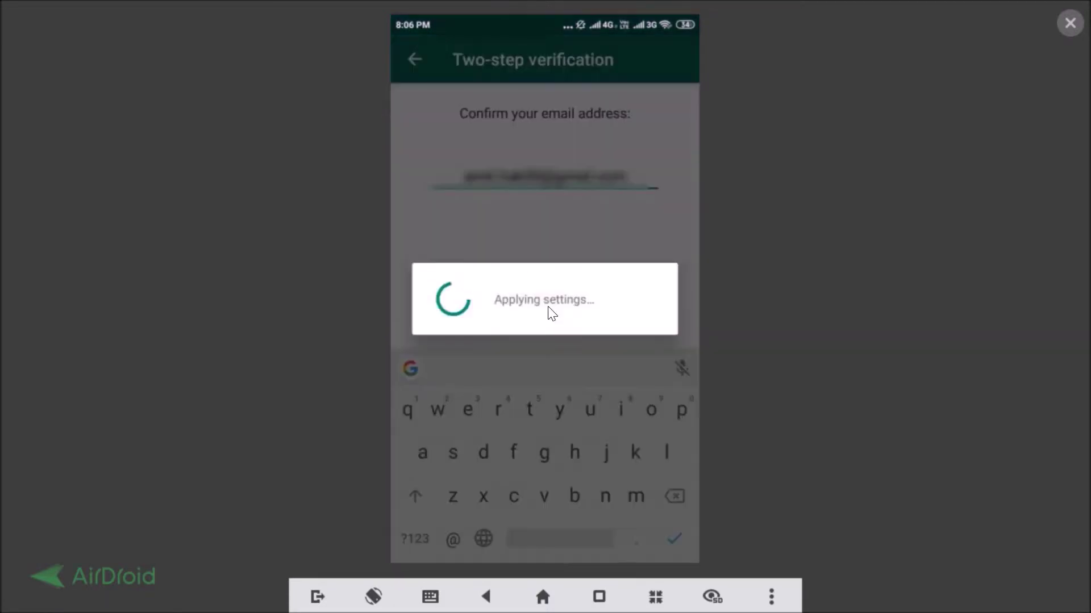
click(502, 356)
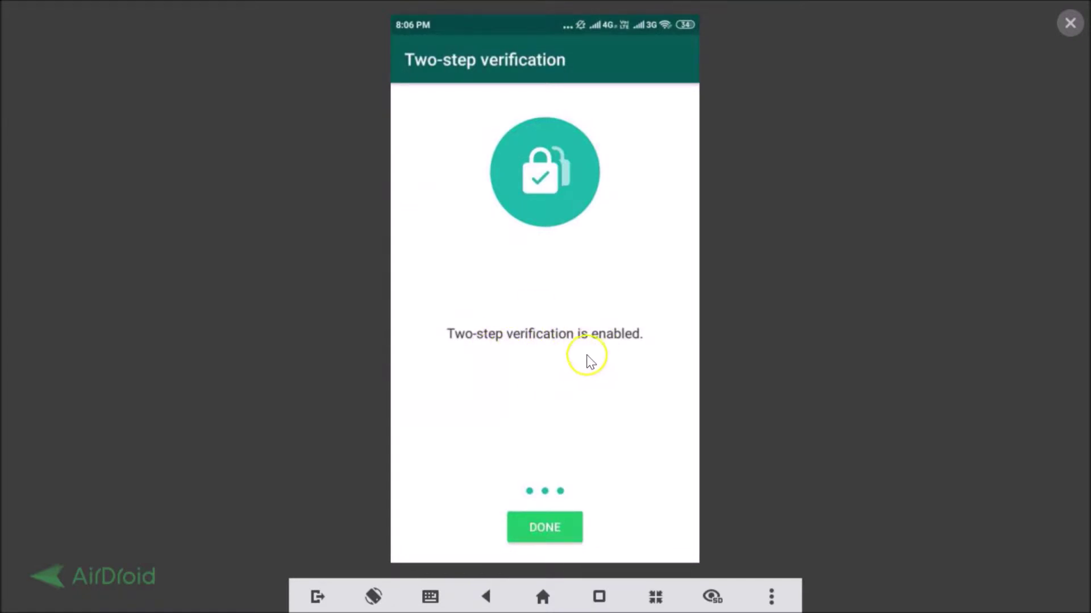
click(543, 533)
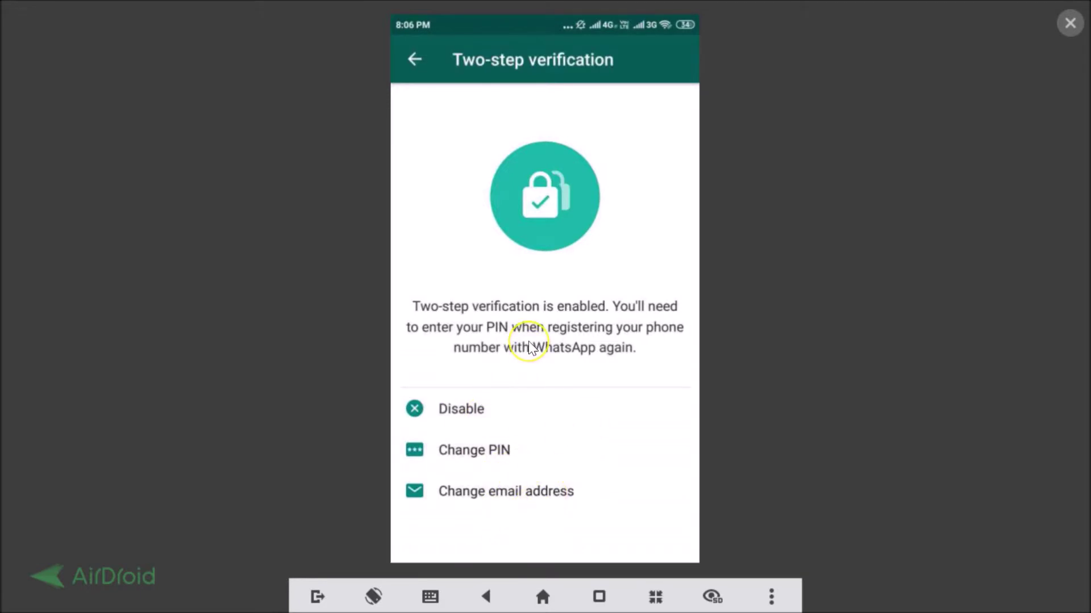
key(Escape)
key(Escape)
key(Escape)
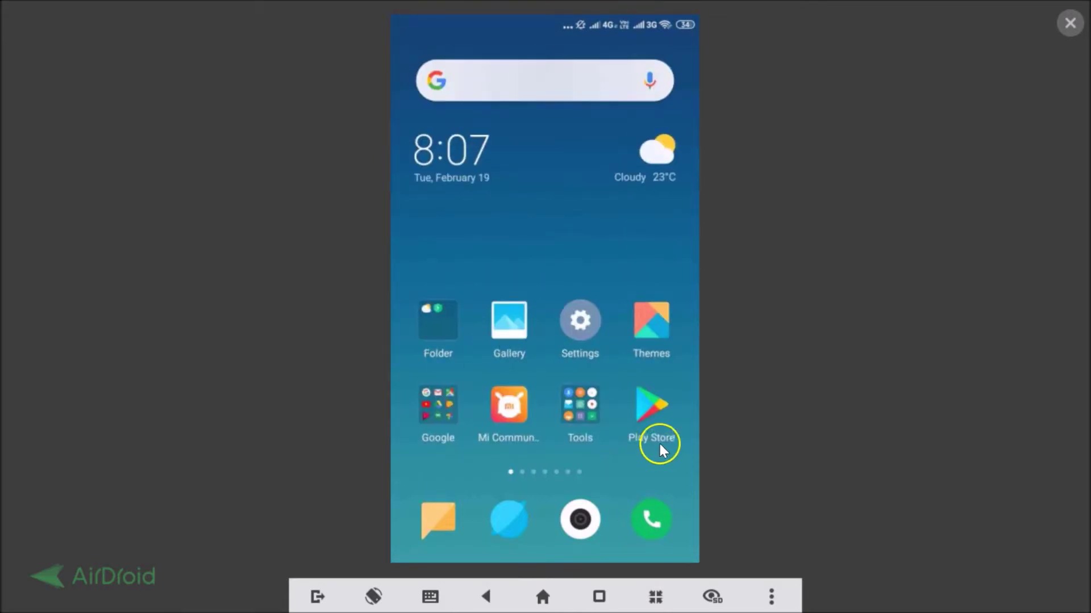
Search Google Play for 'whatsa' and install WhatsApp Messenger
click(643, 418)
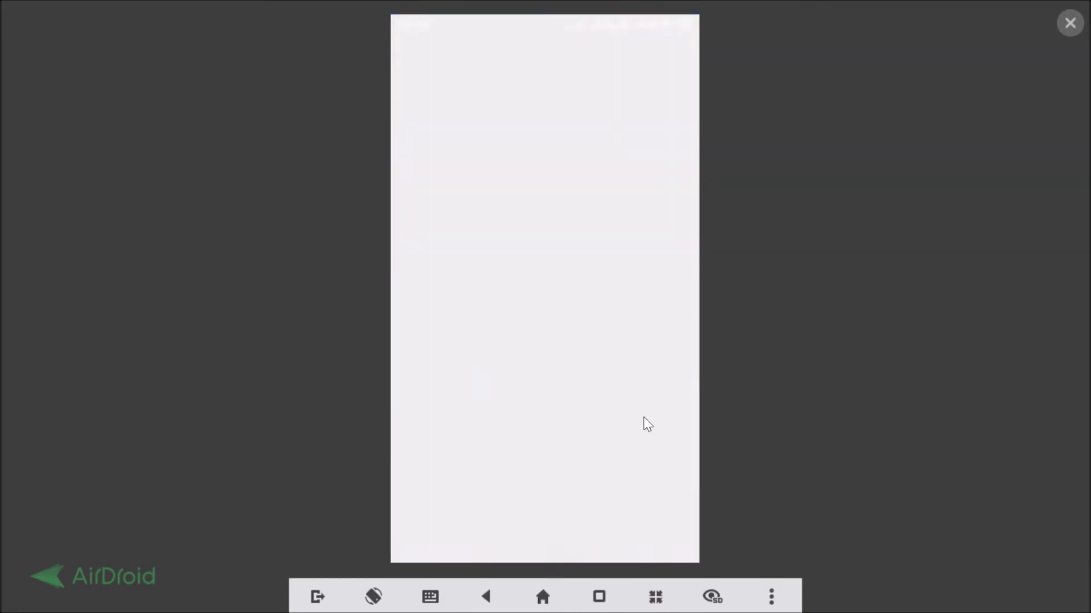
click(523, 67)
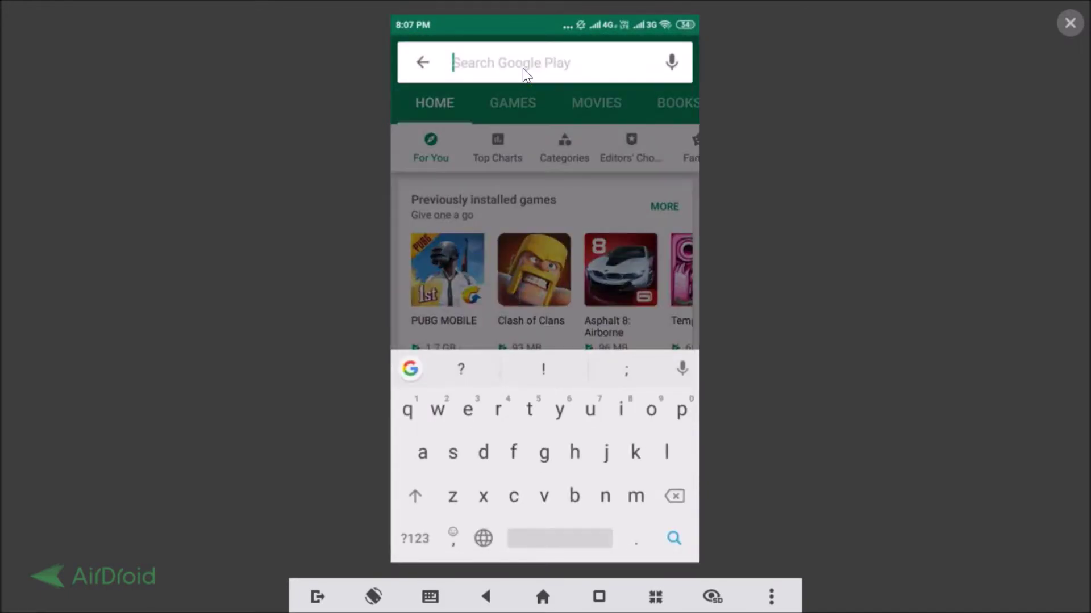
text(whatsa)
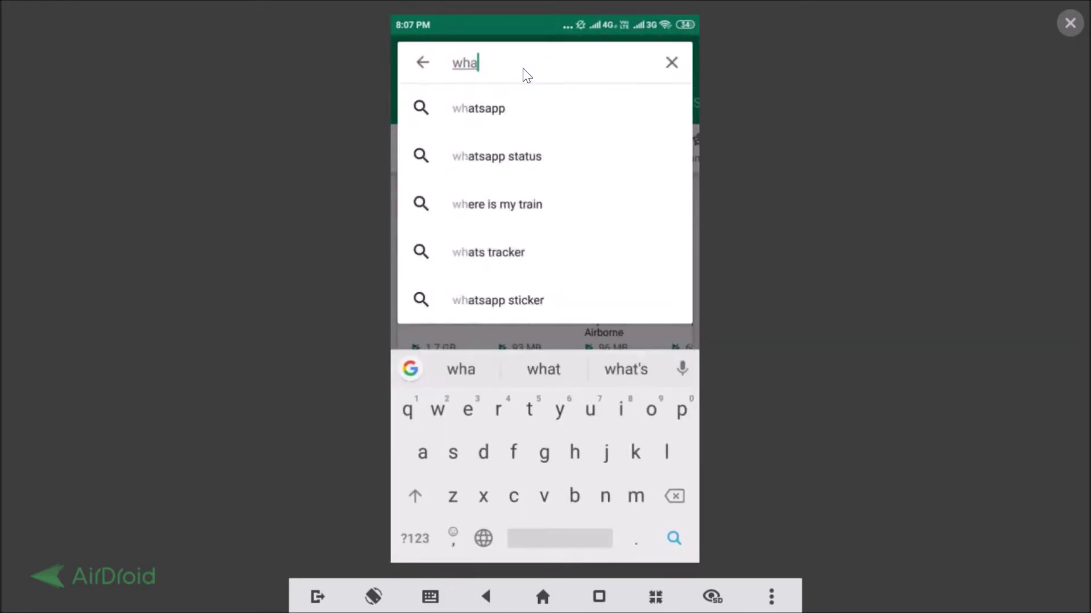
click(534, 108)
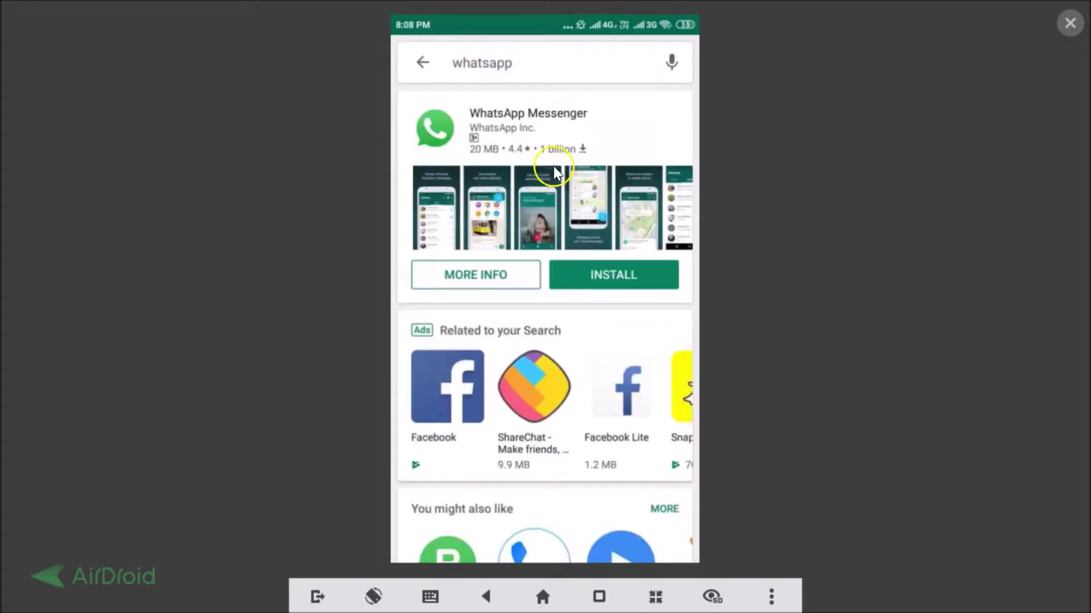
click(595, 275)
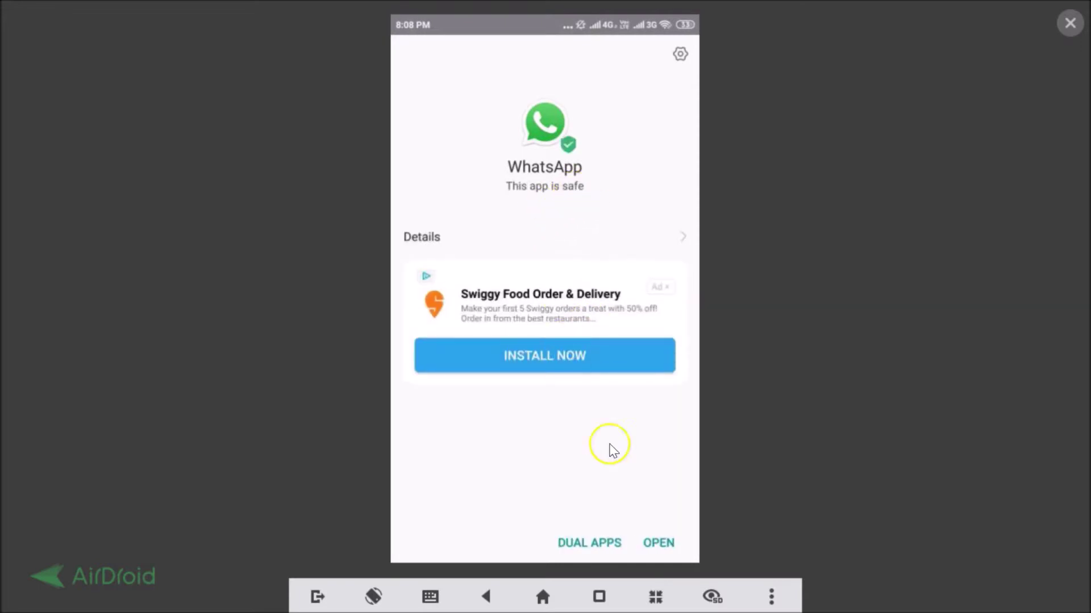
Open the reinstalled WhatsApp, agree to the terms, and allow contacts and media permissions
click(657, 543)
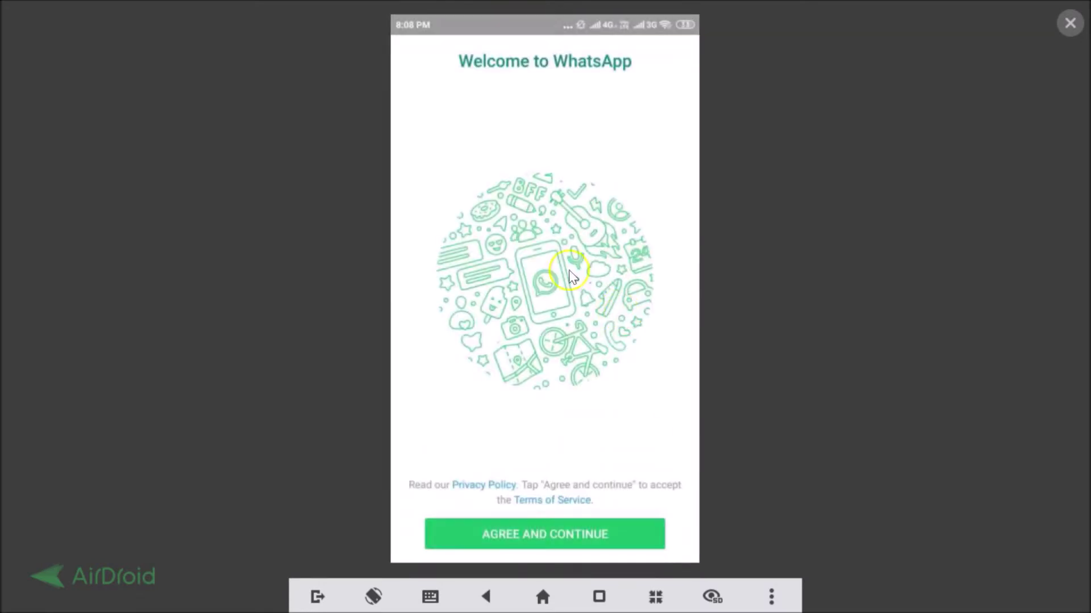
click(530, 536)
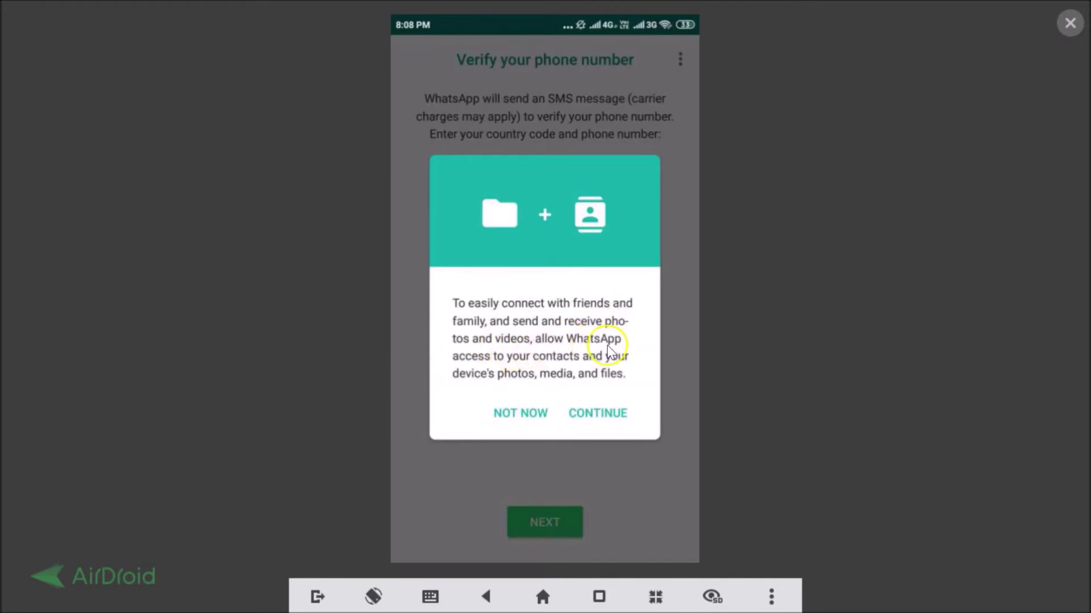
click(605, 414)
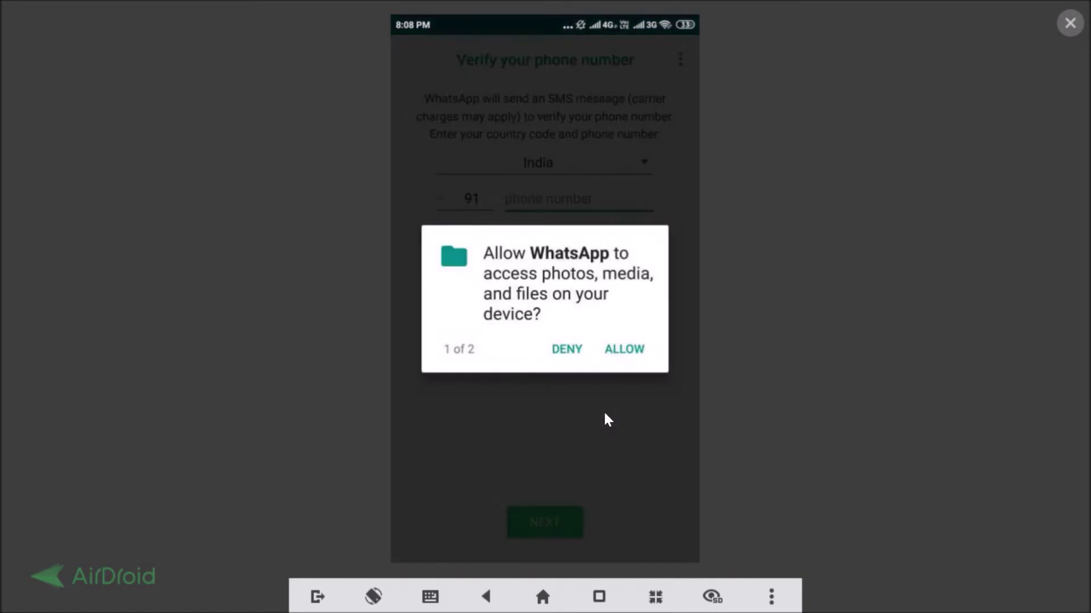
click(624, 350)
click(624, 350)
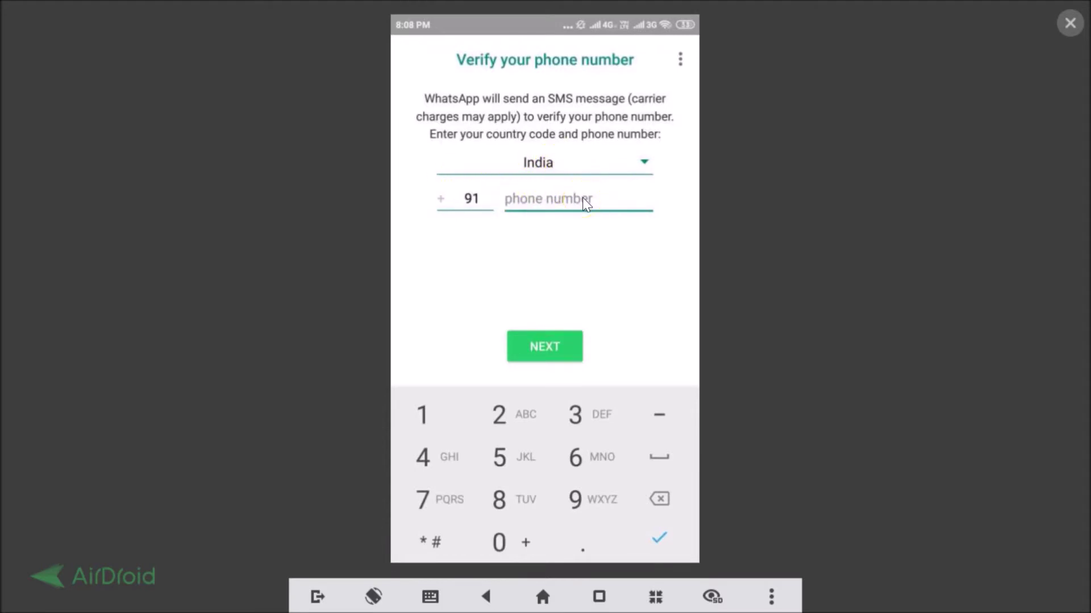
Enter the account's phone number, confirm it, and focus the 6-digit SMS code field
click(543, 352)
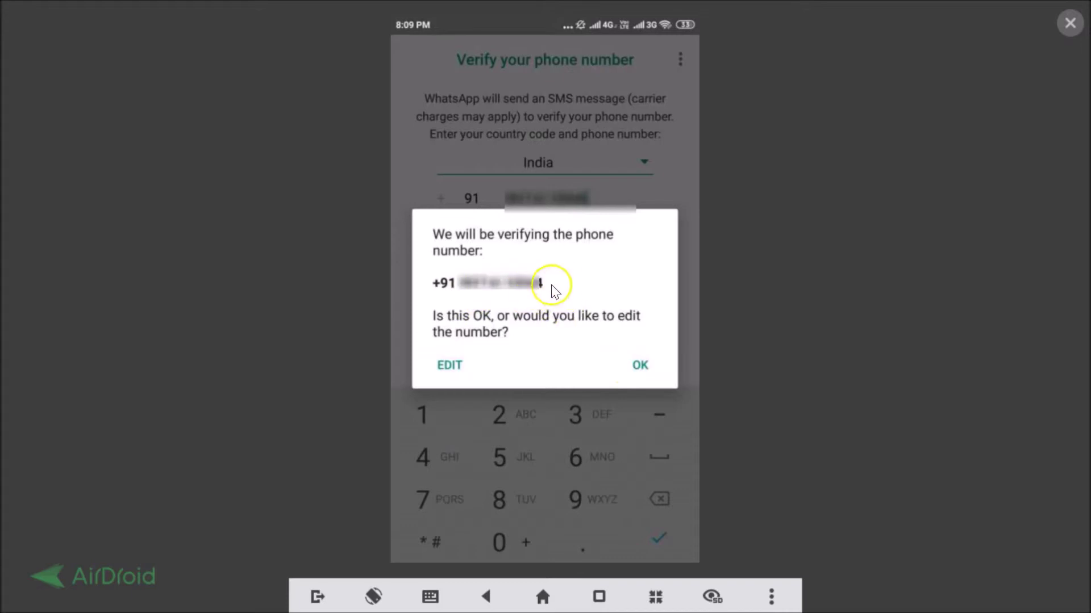
click(640, 365)
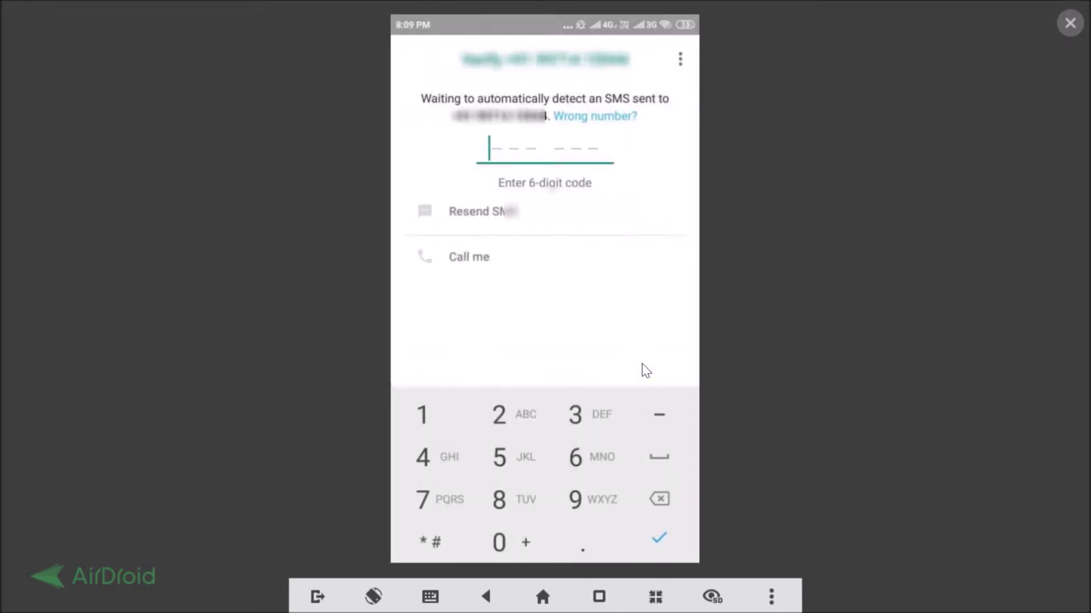
click(527, 153)
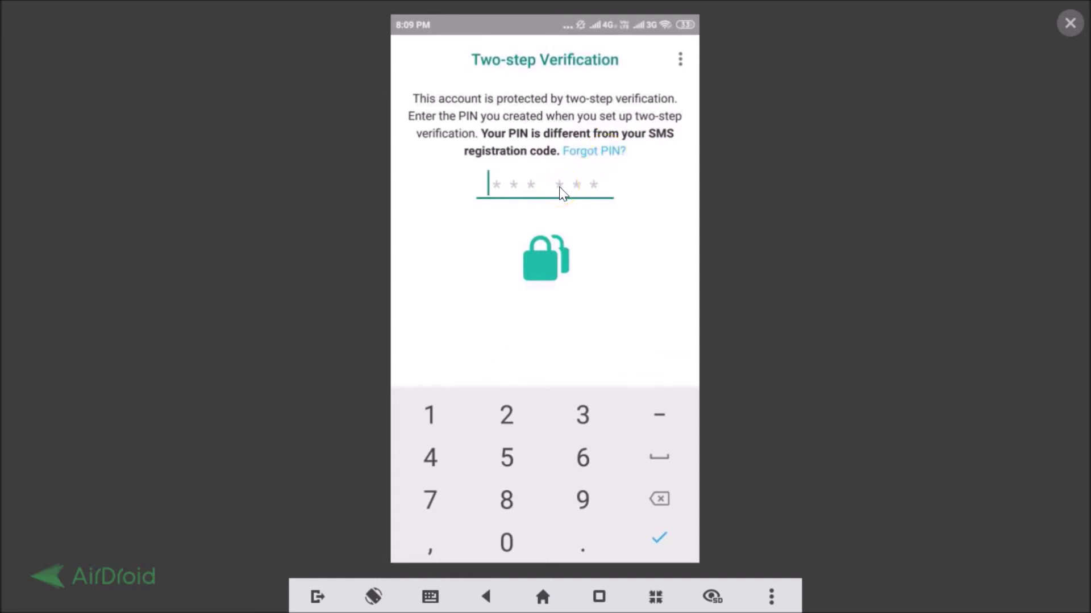
Enter the two-step verification PIN, then skip restoring the Google Drive backup
text(654321)
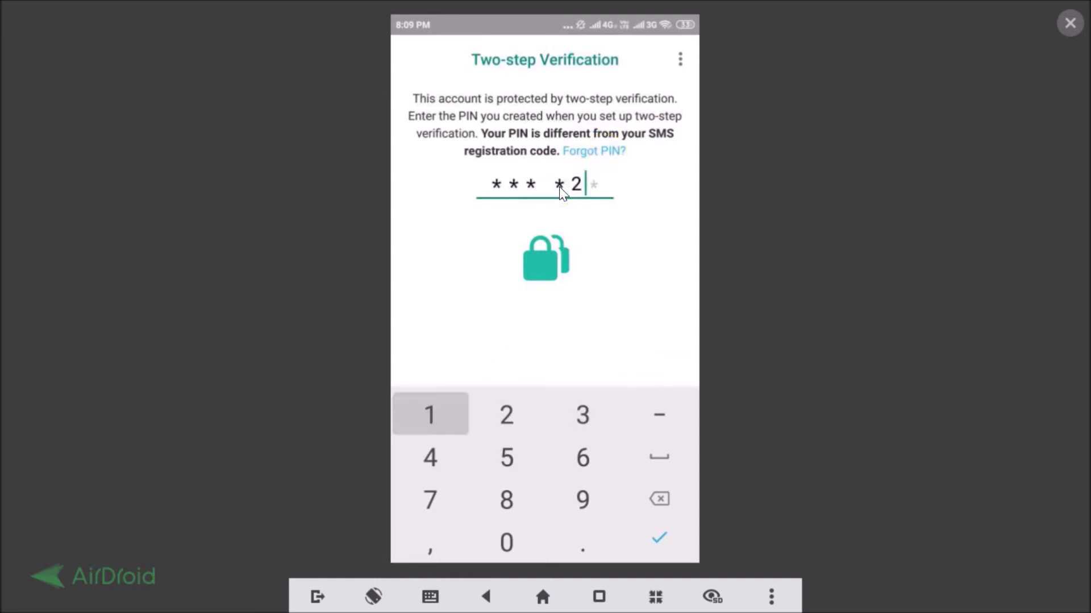
click(512, 245)
click(465, 357)
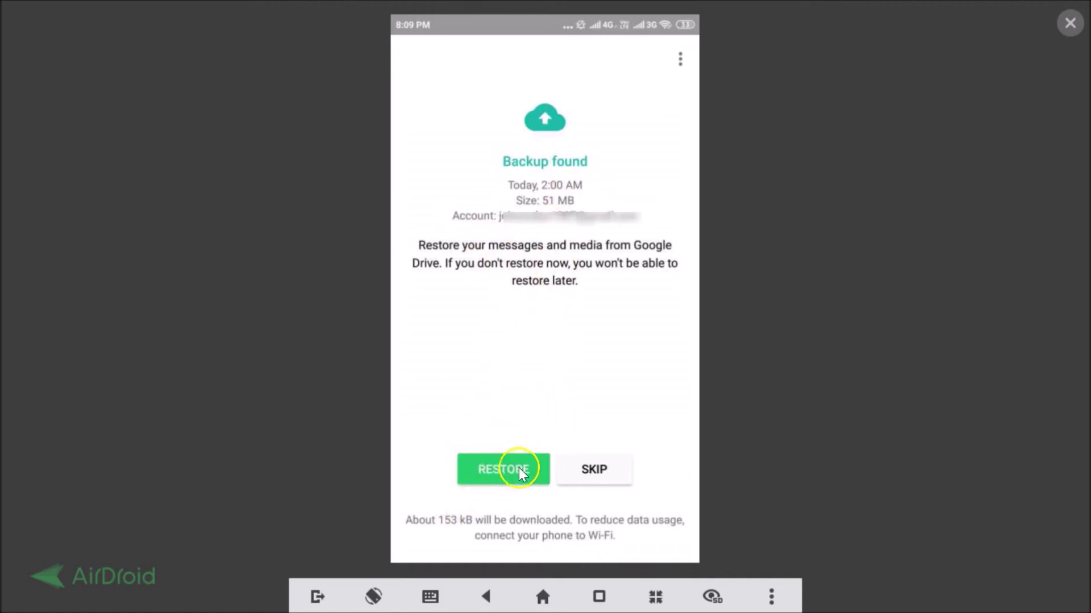
click(605, 471)
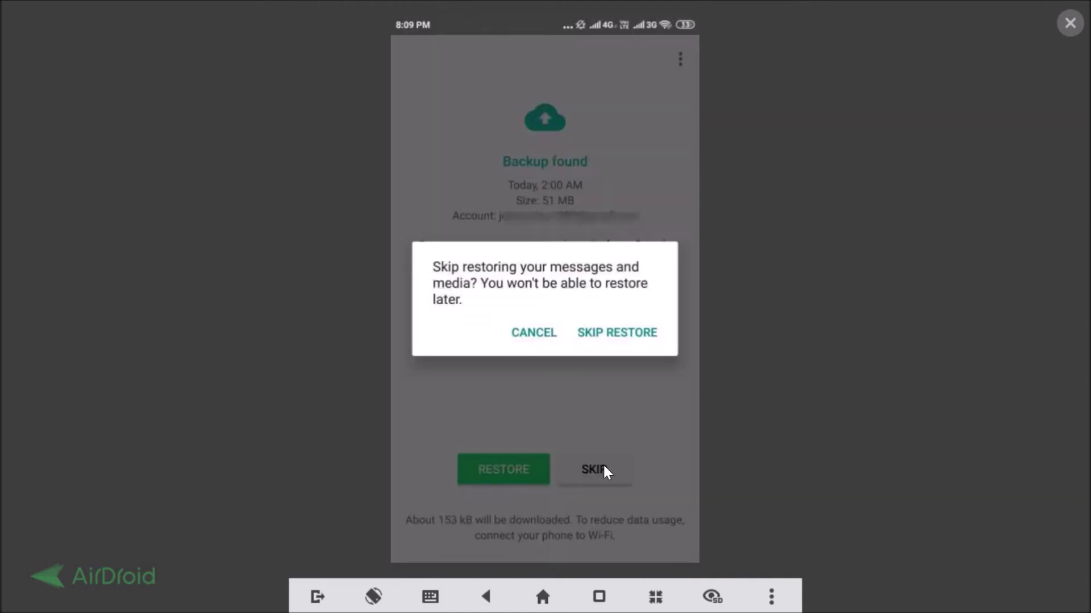
click(603, 333)
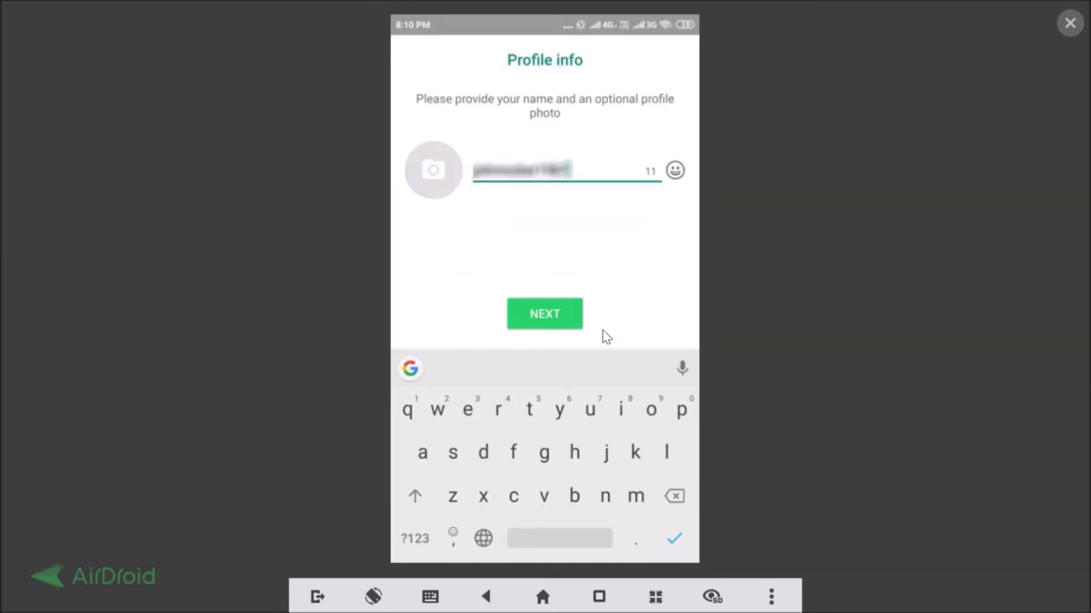
Replace the old profile name with the new name and continue to the Chats tab
click(583, 180)
key(BackSpace)
key(BackSpace)
key(BackSpace)
key(BackSpace)
key(BackSpace)
key(BackSpace)
key(BackSpace)
key(BackSpace)
key(BackSpace)
key(BackSpace)
key(BackSpace)
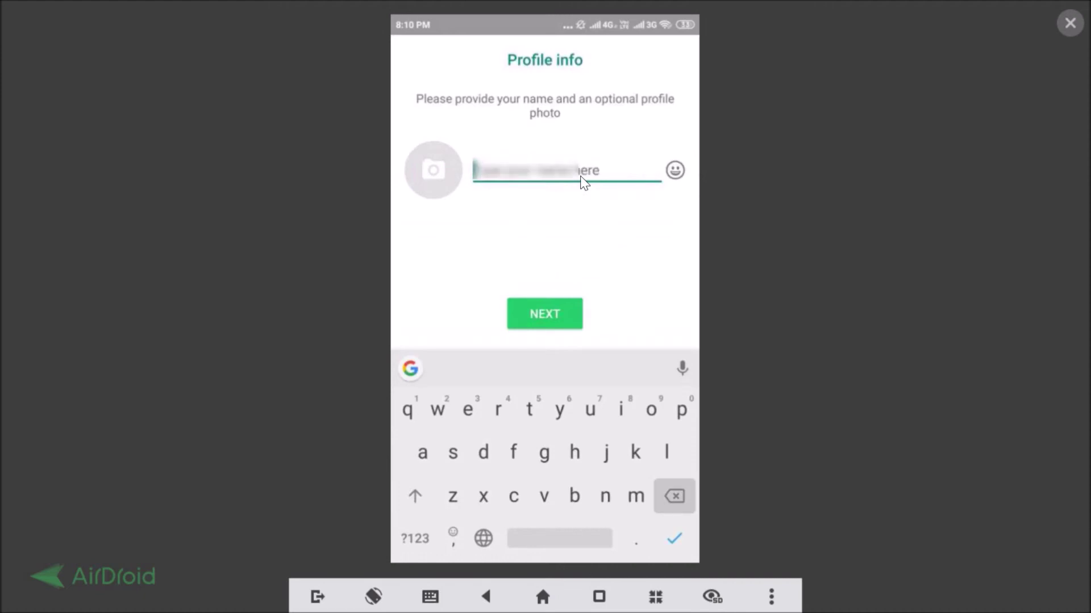
text(john)
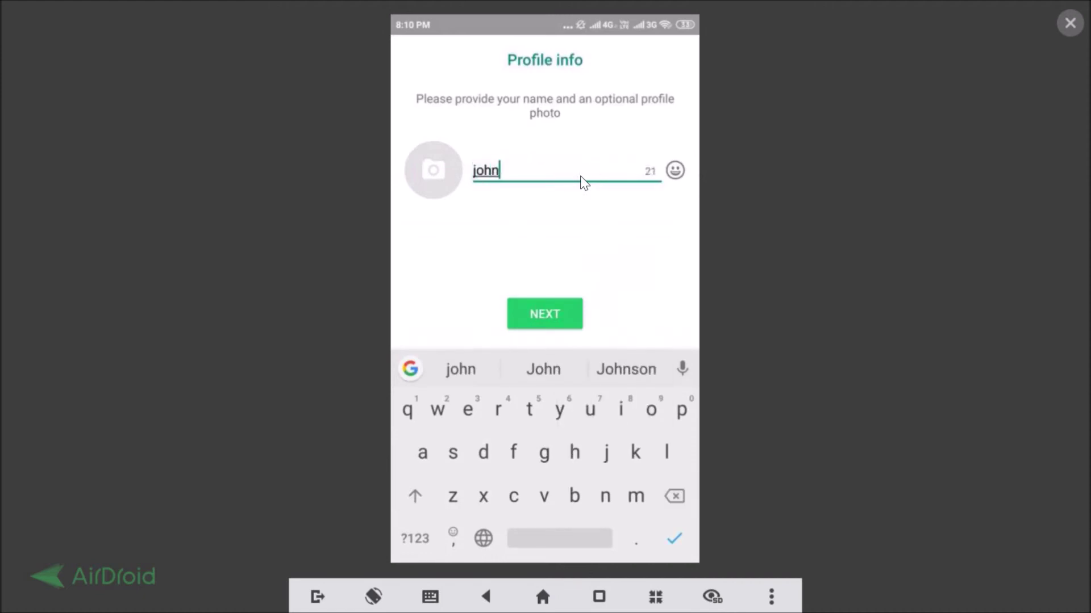
click(540, 284)
click(557, 414)
click(585, 335)
click(582, 367)
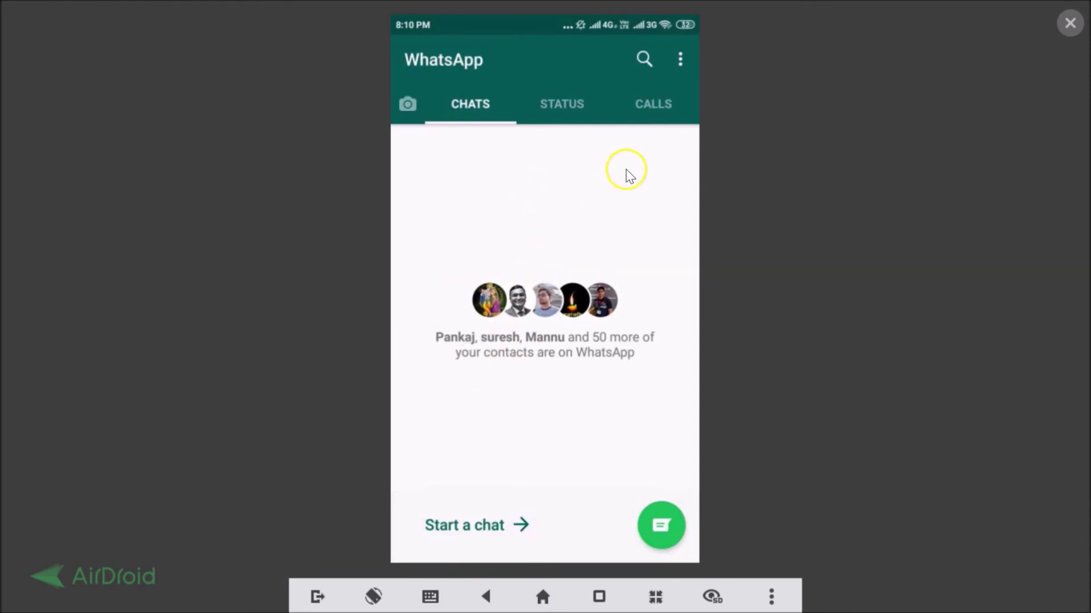
Go to Settings > Account > Two-step verification, choose Disable, and confirm
click(681, 60)
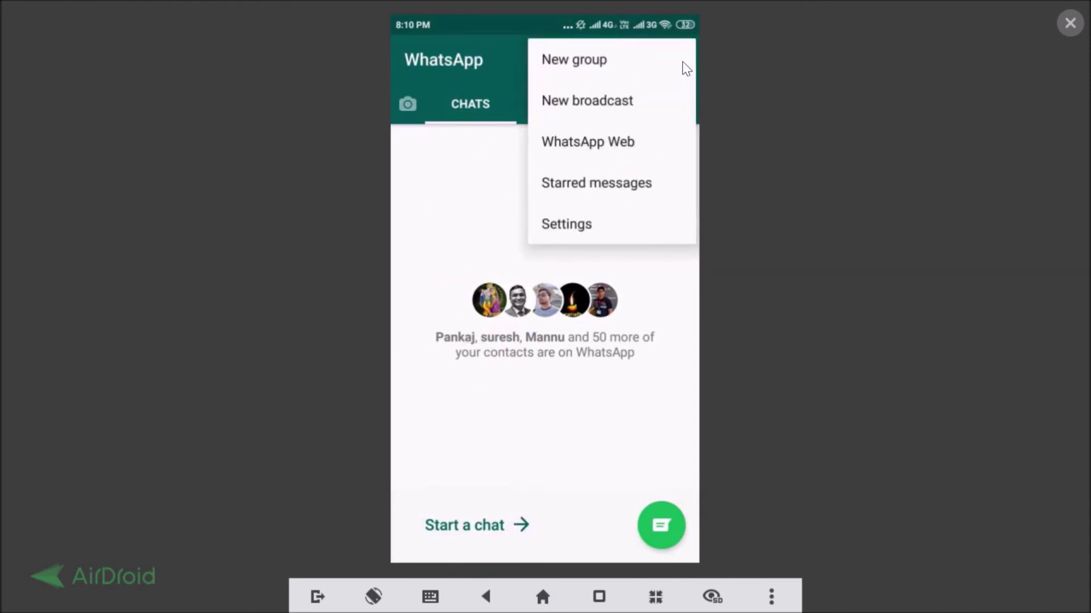
click(587, 226)
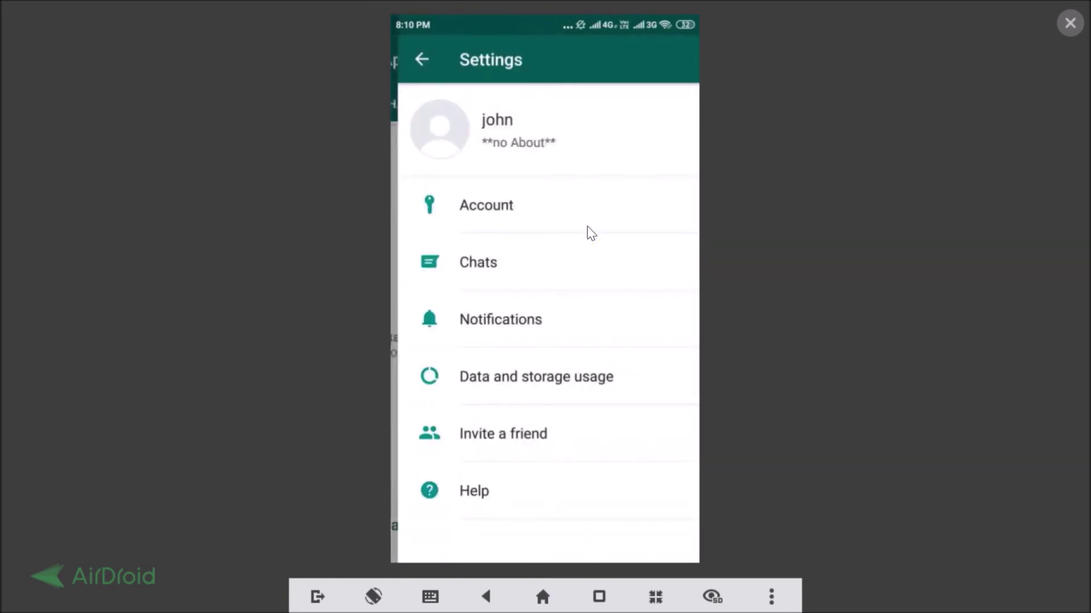
click(505, 212)
click(487, 207)
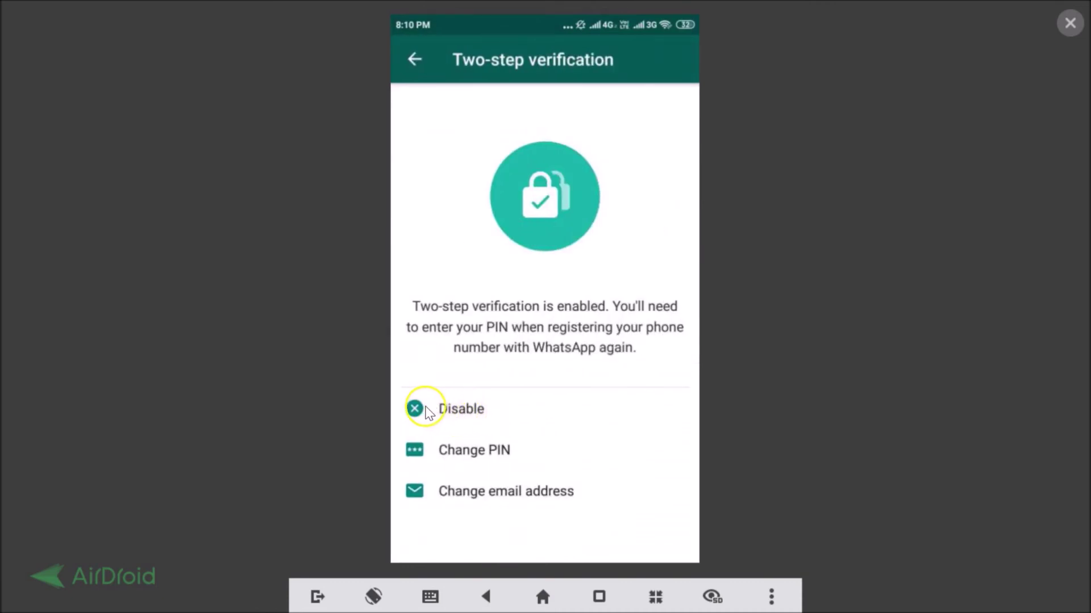
click(423, 408)
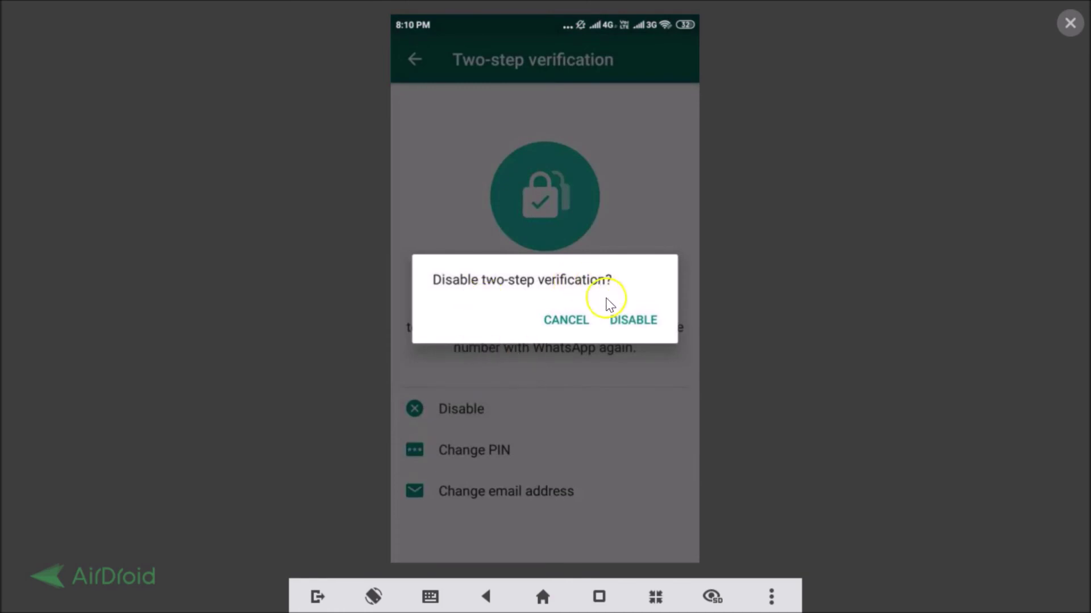
click(630, 320)
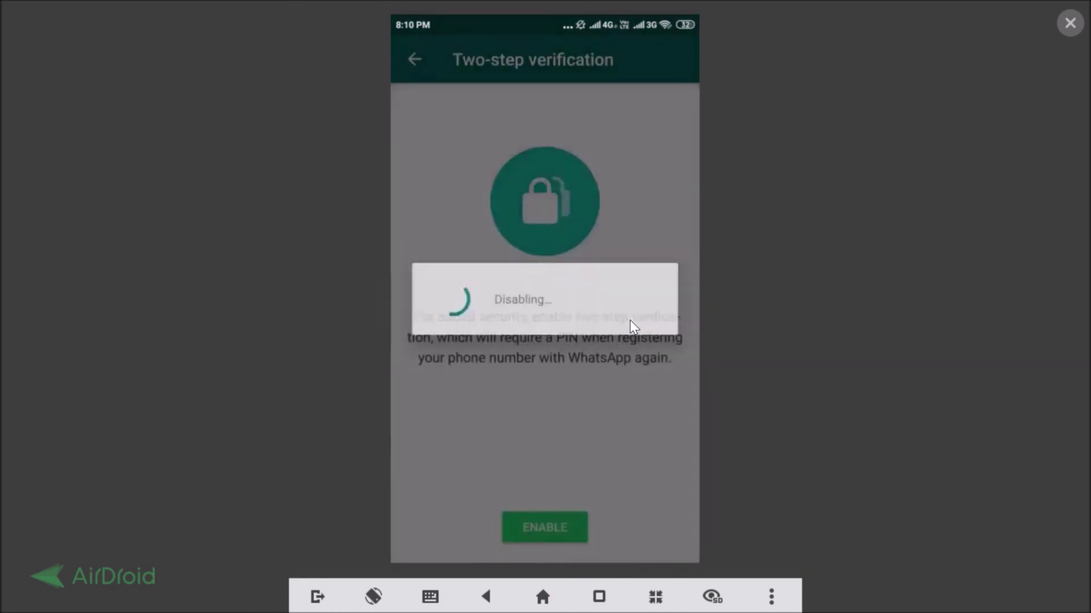